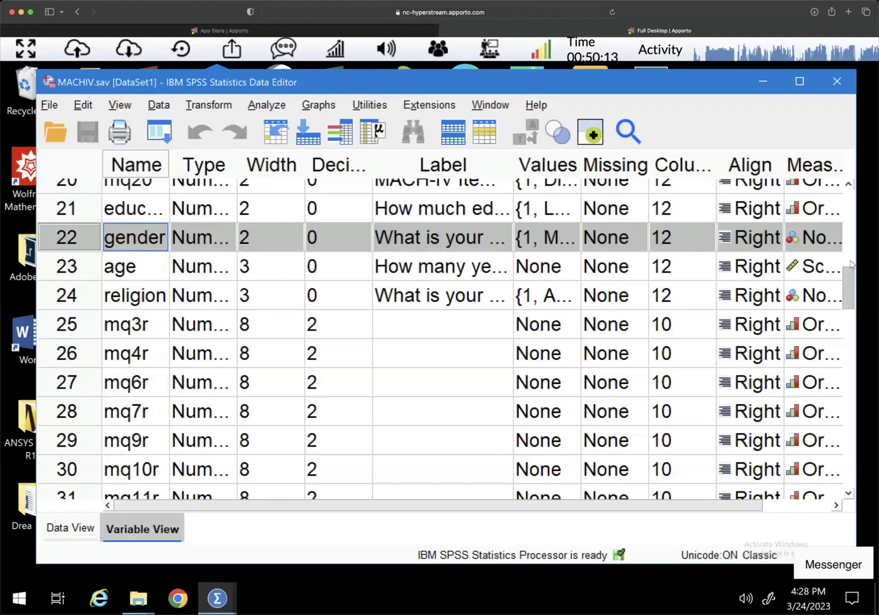
Step: Run Frequencies on the age variable, giving N 500, mean 27.42 and SD 12.964
left_click_drag(848, 288, 848, 193)
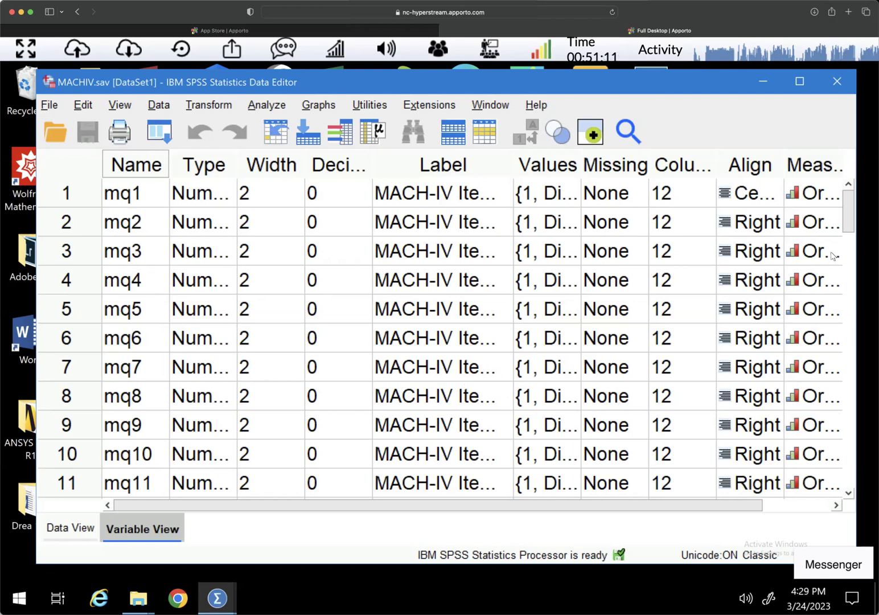
left_click_drag(845, 203, 849, 287)
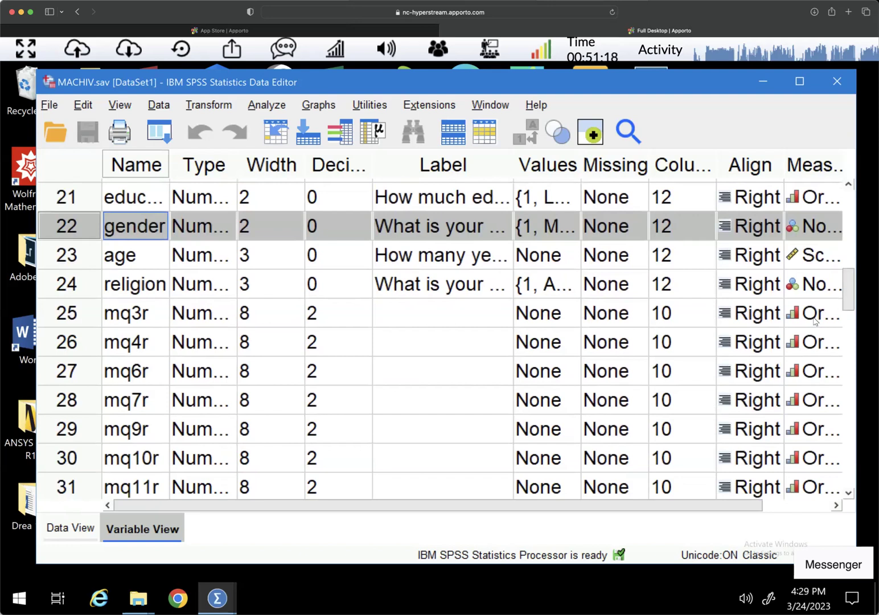
left_click(71, 260)
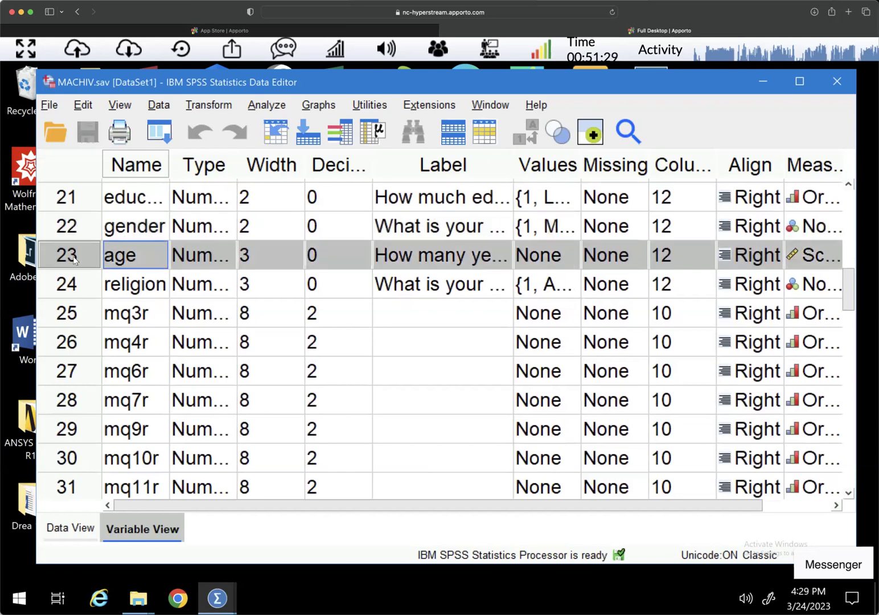
right_click(72, 260)
left_click(132, 402)
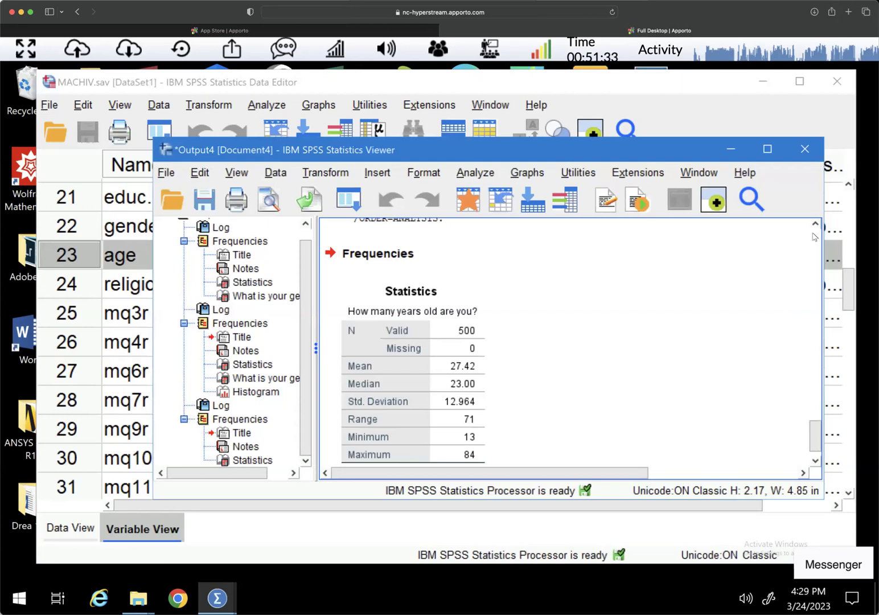
scroll(816, 230, "up", 10)
scroll(817, 230, "up", 4)
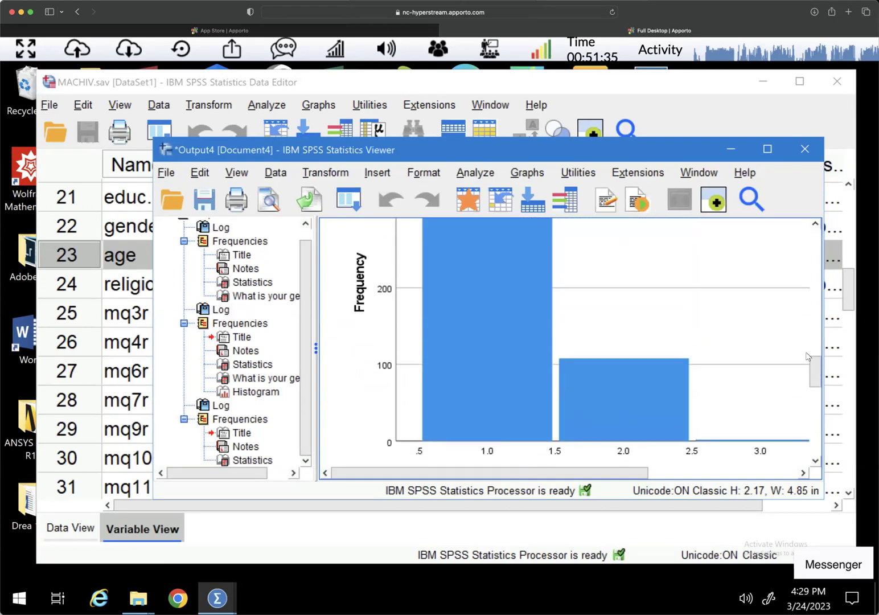
scroll(813, 376, "down", 3)
scroll(814, 398, "down", 5)
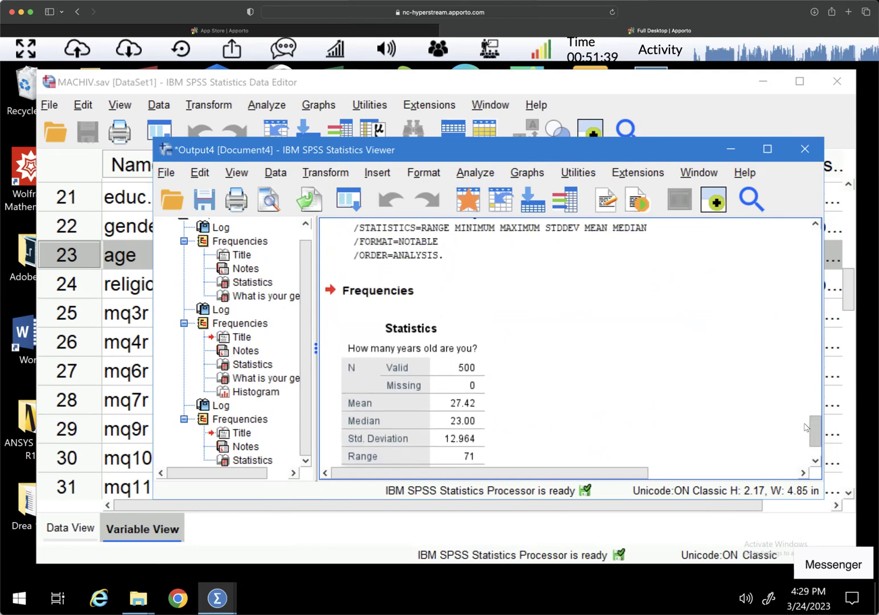
scroll(806, 427, "up", 1)
left_click(465, 228)
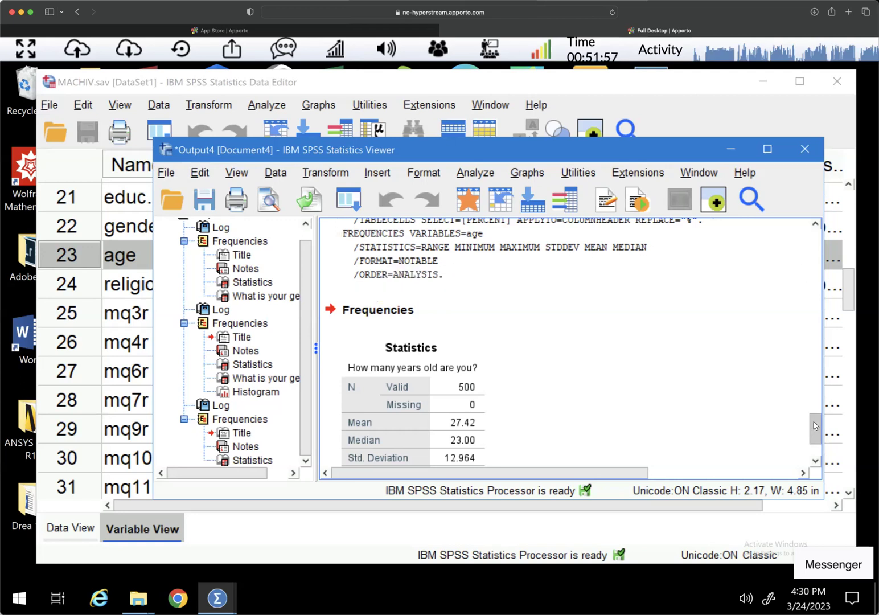
left_click_drag(813, 425, 816, 435)
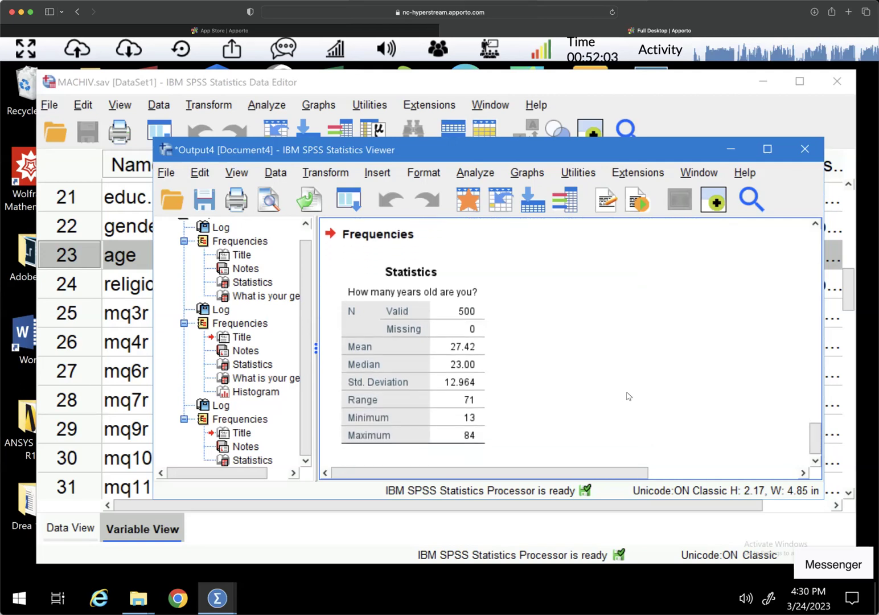
left_click(388, 264)
left_click_drag(814, 433, 814, 437)
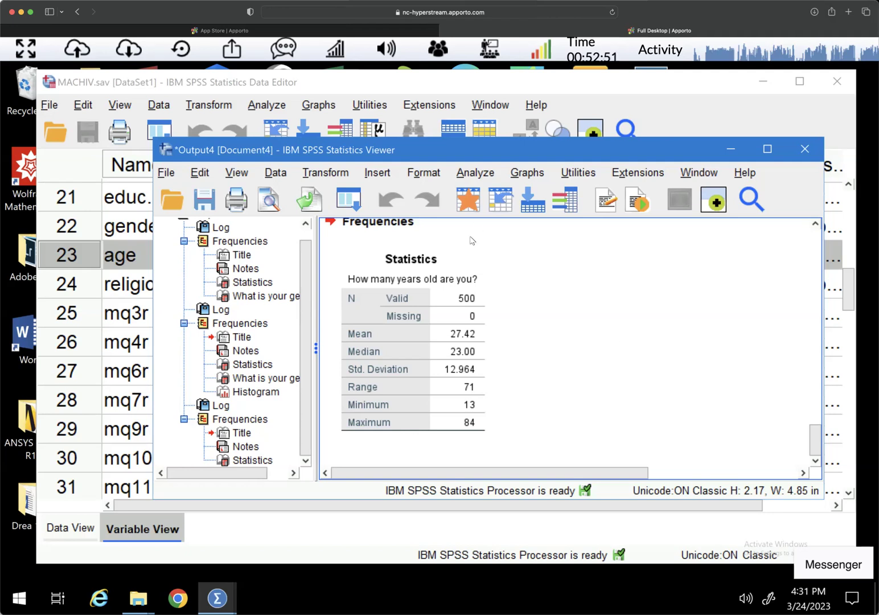
Step: Set up Descriptives with variables listed by name and age as the analysed variable
left_click(493, 224)
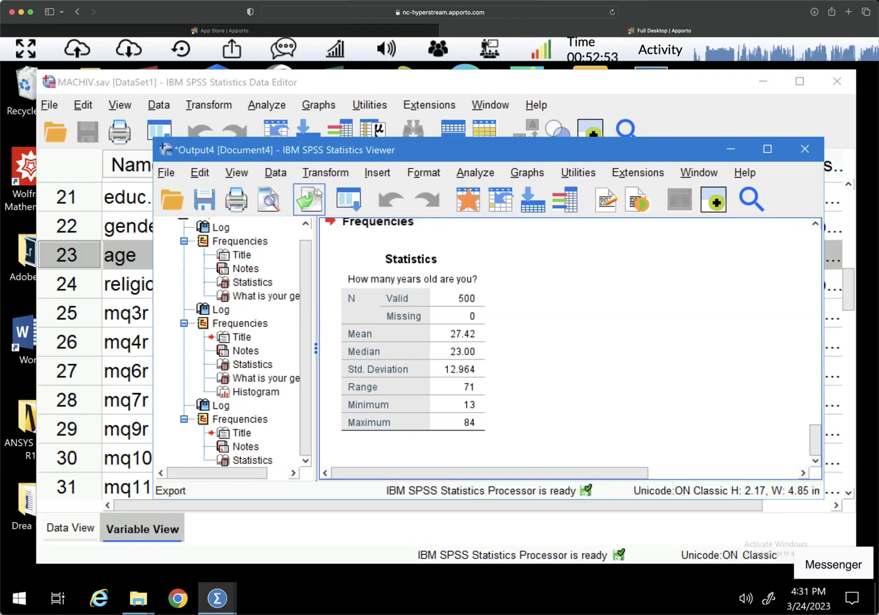
left_click(478, 175)
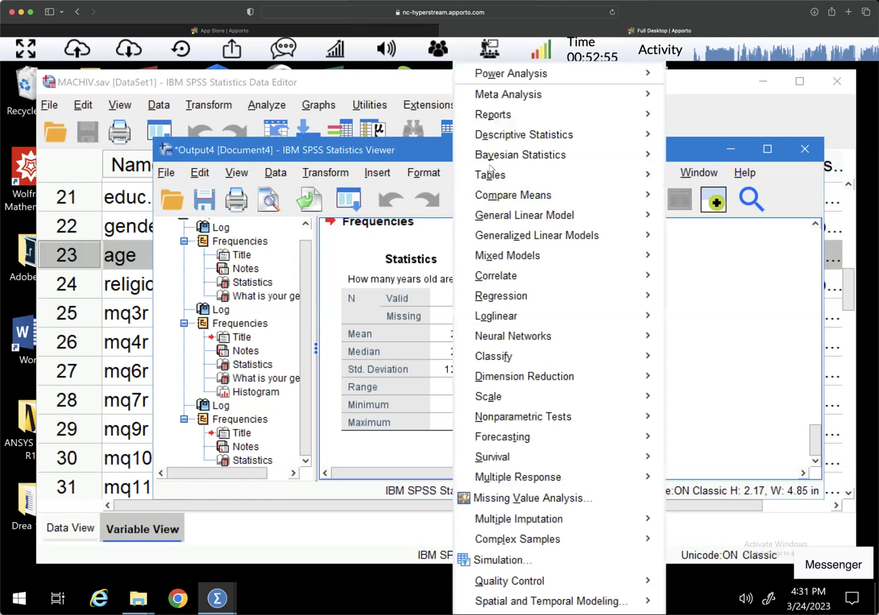
mouse_move(511, 140)
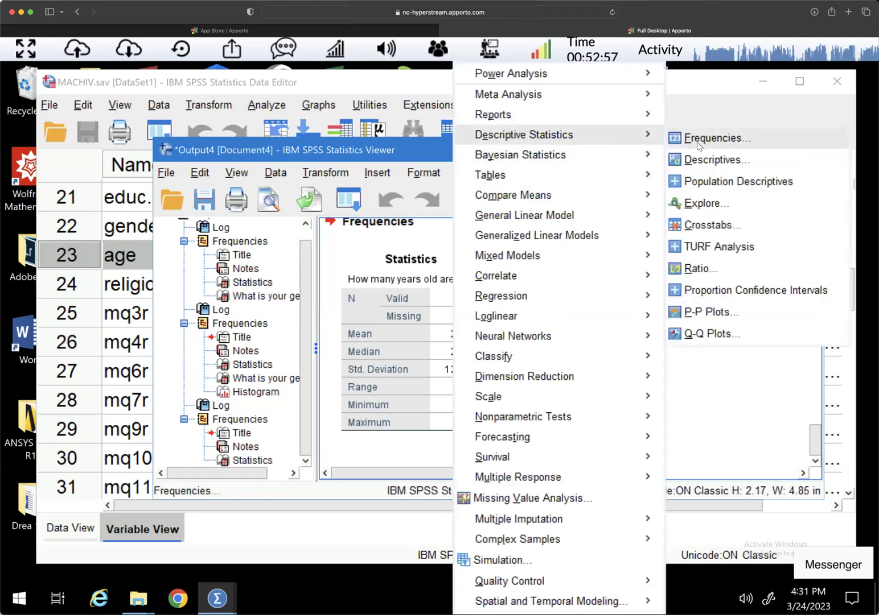
left_click(706, 162)
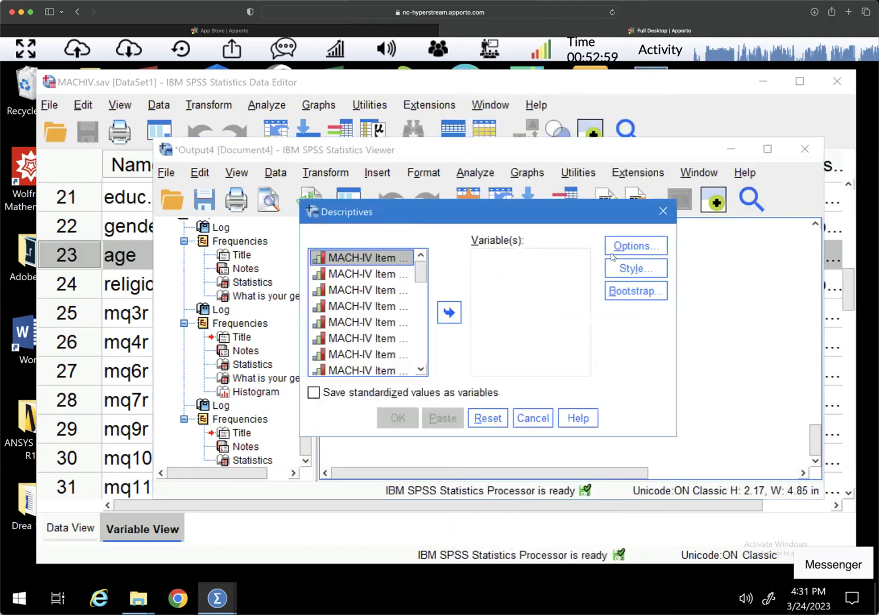
right_click(353, 273)
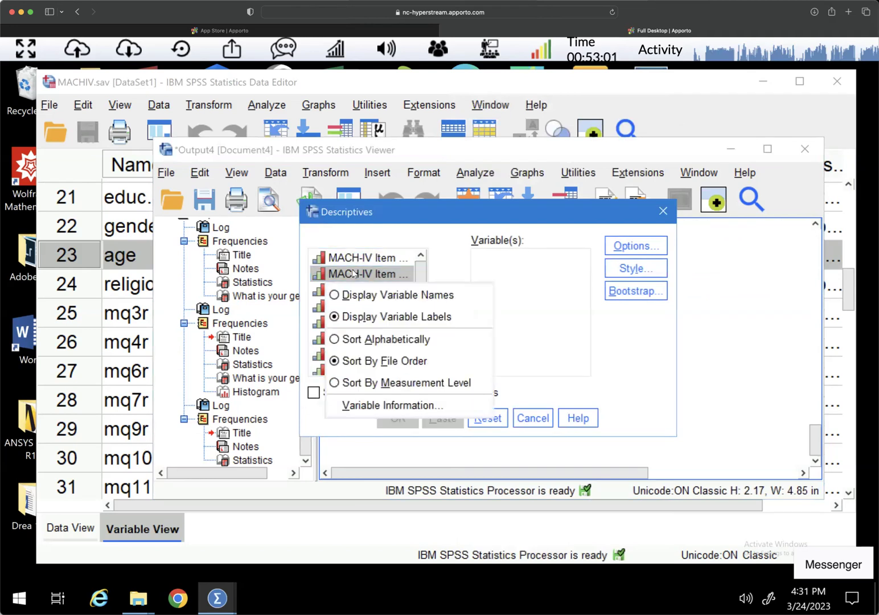
left_click(364, 294)
left_click_drag(419, 274, 420, 333)
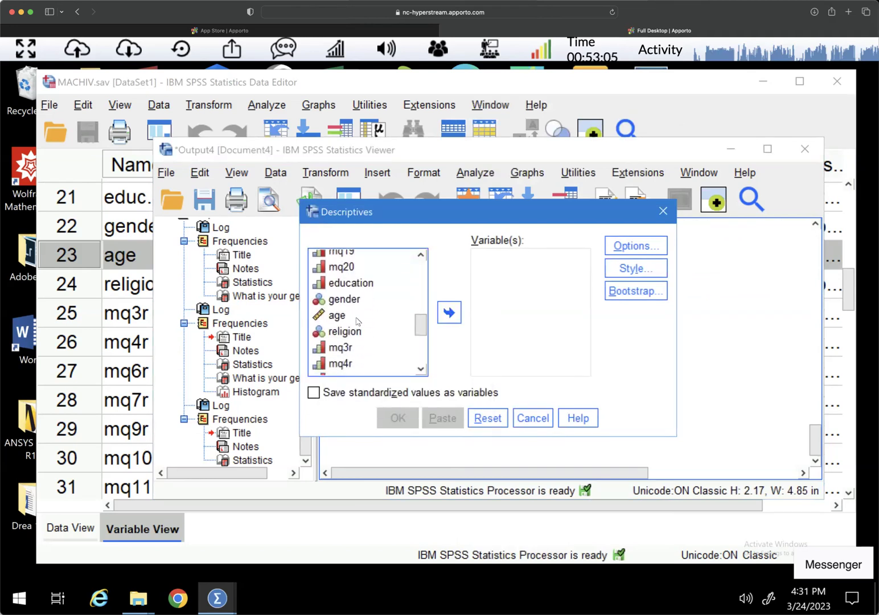
left_click(358, 318)
left_click(450, 311)
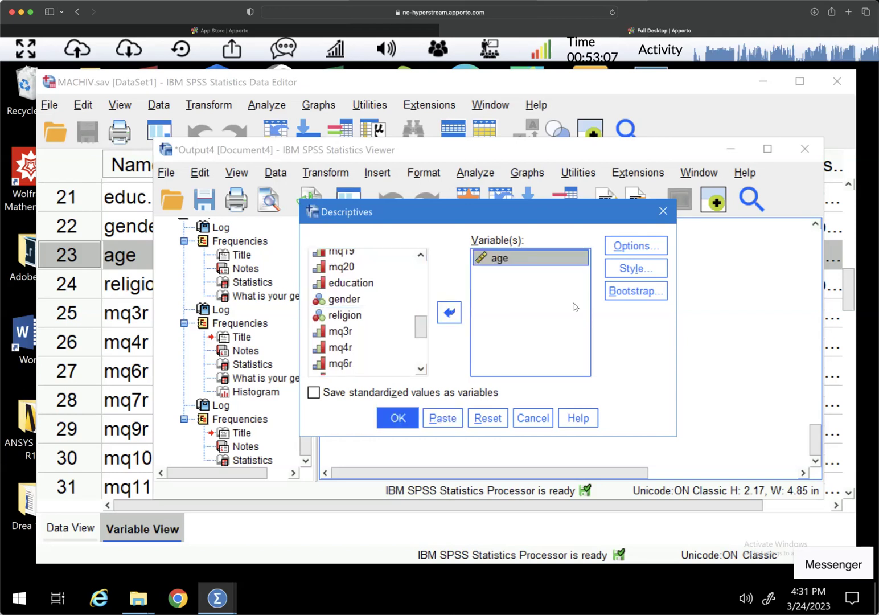
Step: Add kurtosis and skewness to the statistics and run Descriptives on age
left_click(643, 248)
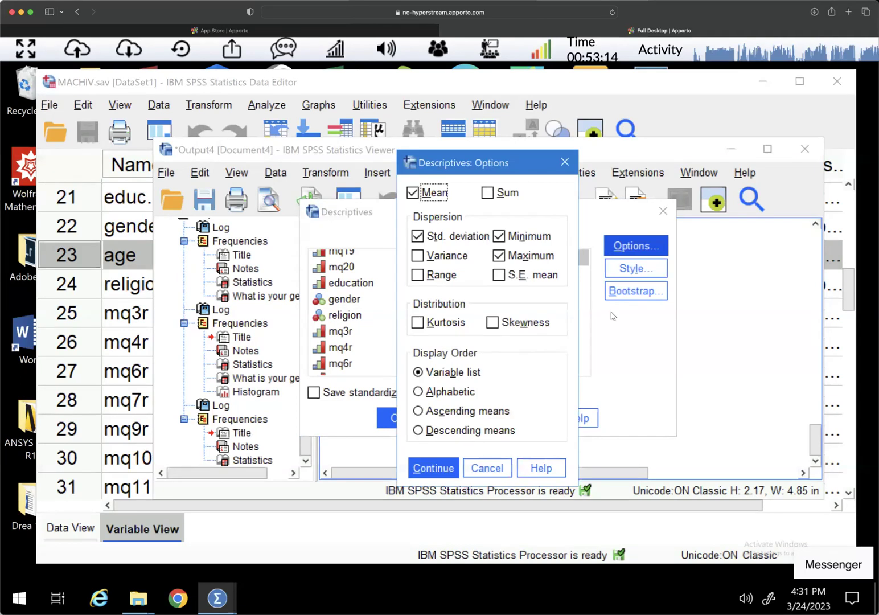
left_click(429, 323)
left_click(490, 323)
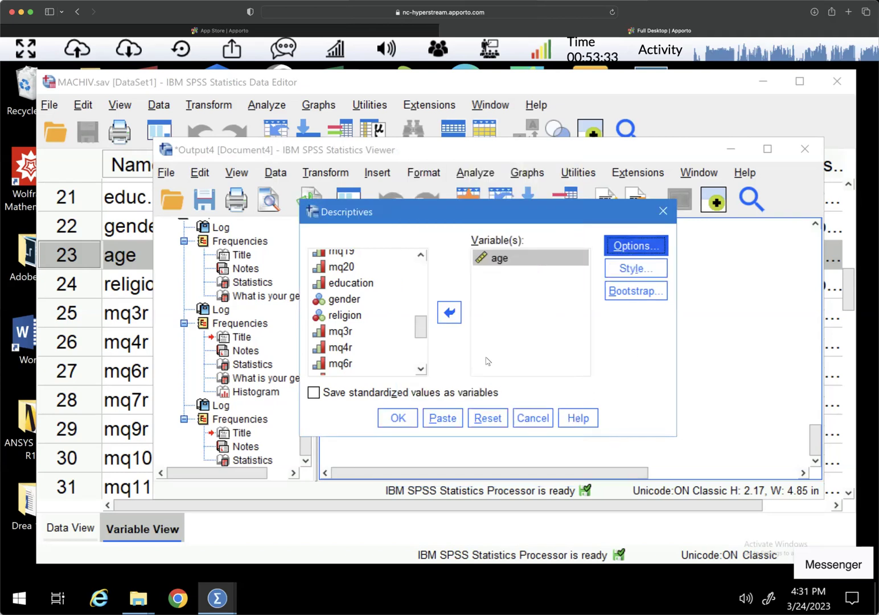
left_click(398, 418)
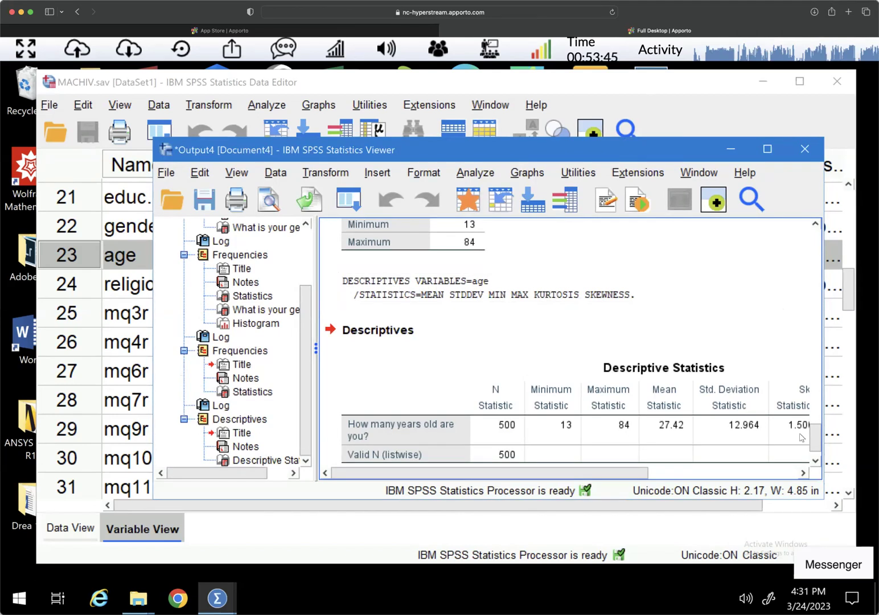
scroll(813, 435, "down", 1)
scroll(811, 432, "down", 2)
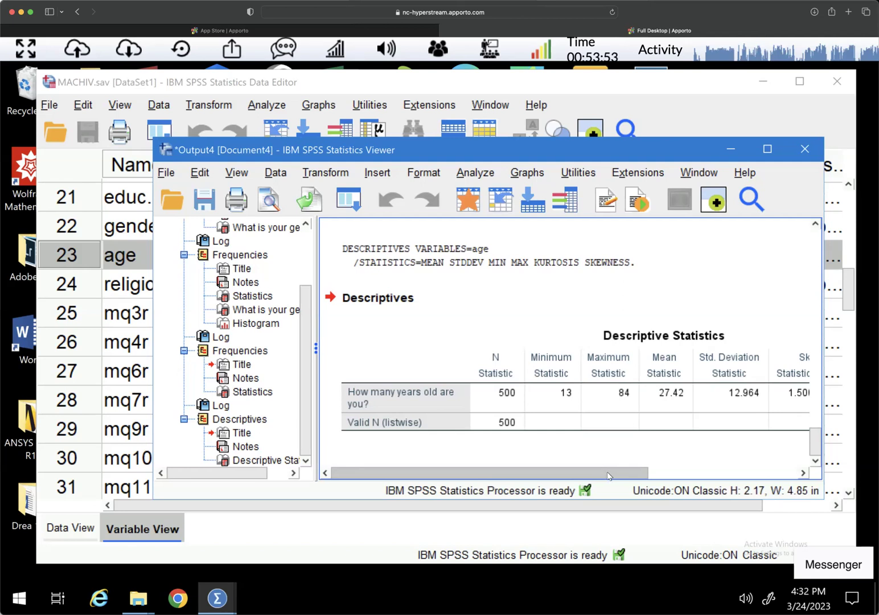
scroll(609, 475, "right", 1)
scroll(608, 475, "right", 1)
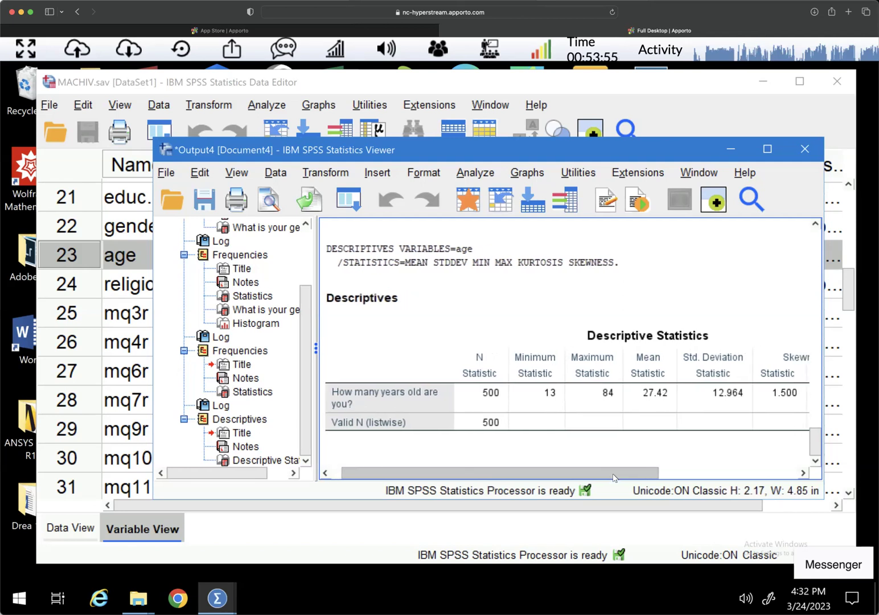
scroll(592, 478, "left", 2)
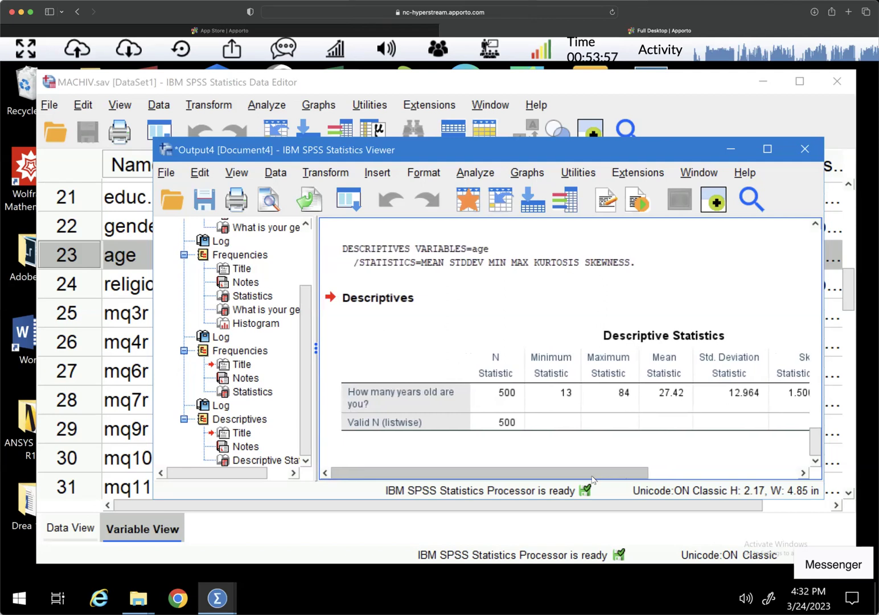
left_click(489, 412)
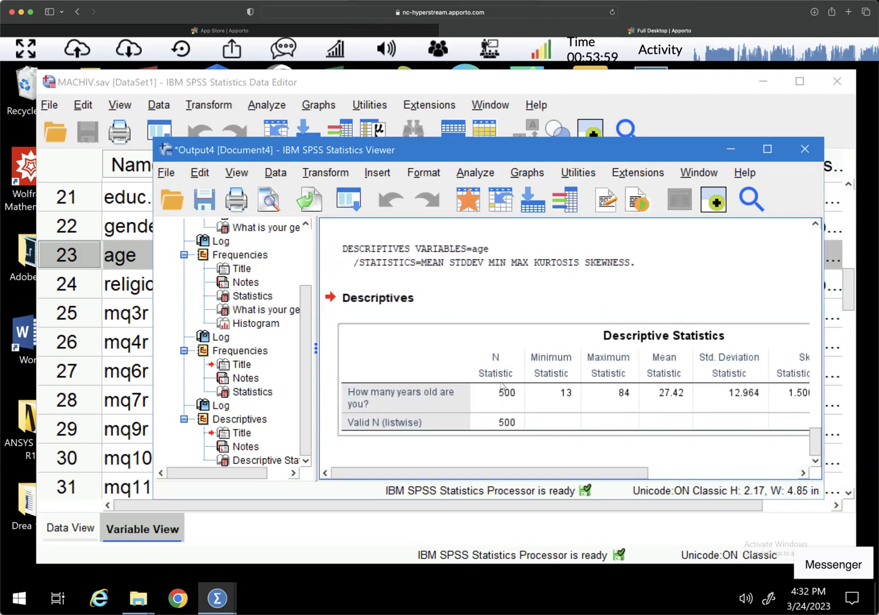
left_click(573, 448)
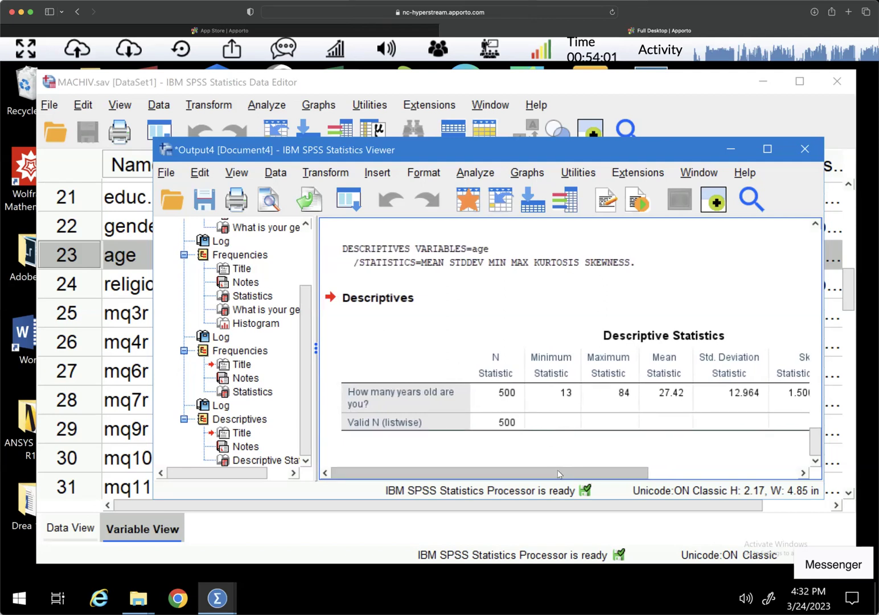
left_click_drag(554, 475, 700, 479)
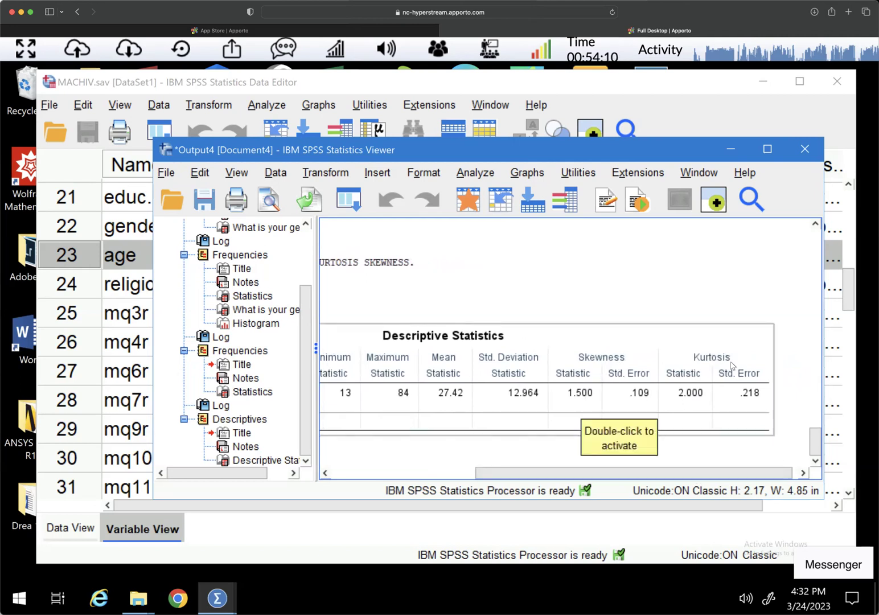
left_click_drag(713, 476, 458, 436)
left_click(461, 433)
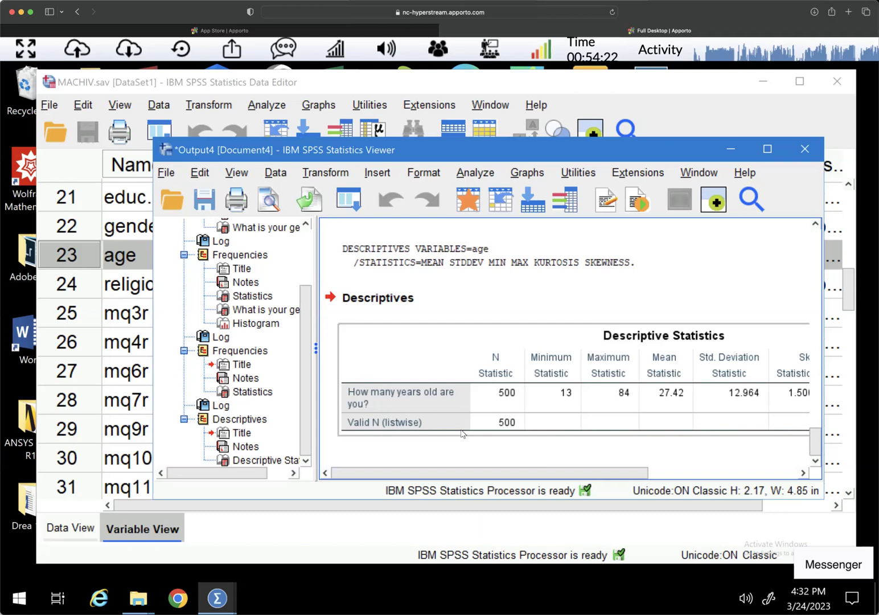
left_click(556, 227)
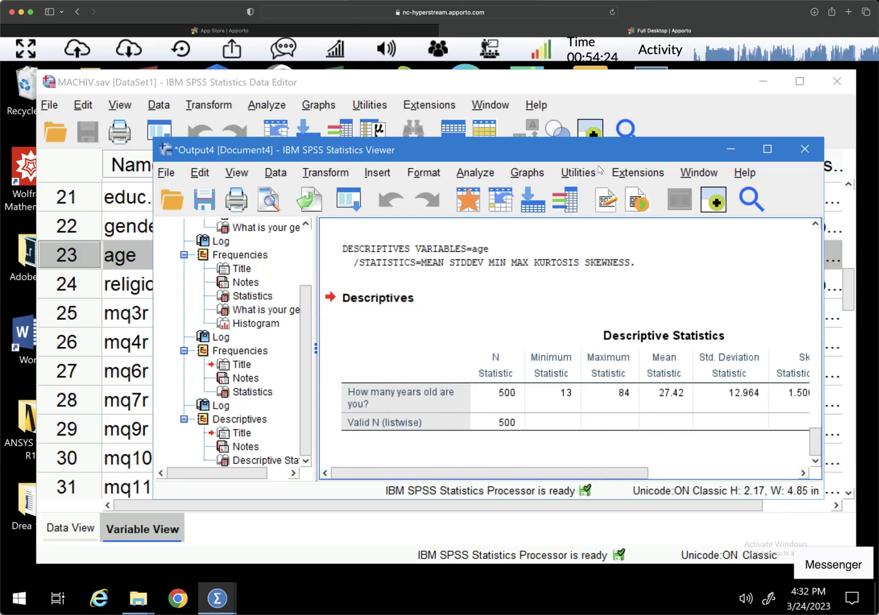